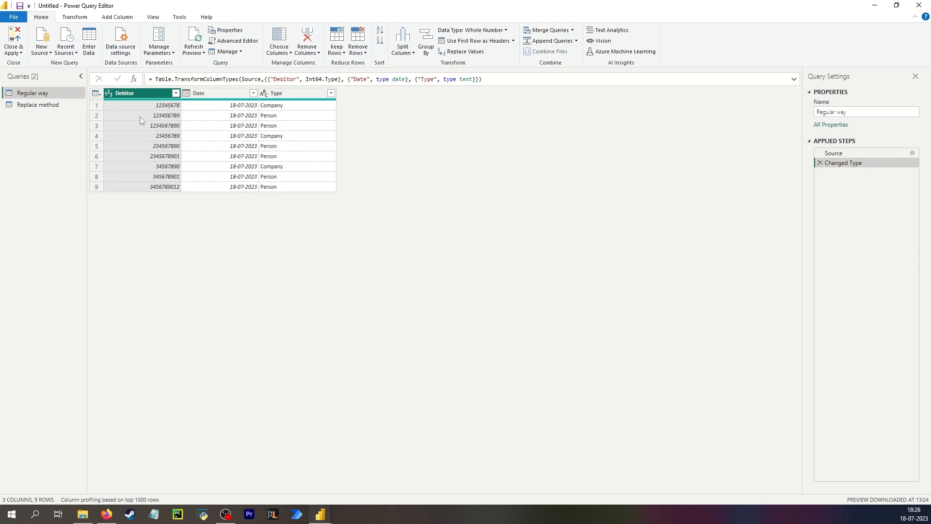
# - Start a Custom Column formula: if Text.Length([Debitor]) = 9 then "0" &
pyautogui.click(139, 116)
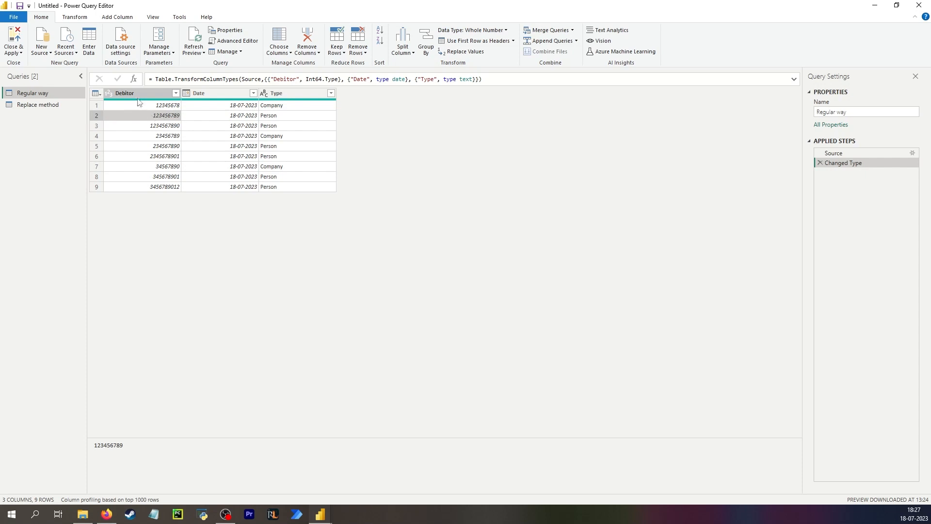
pyautogui.click(99, 18)
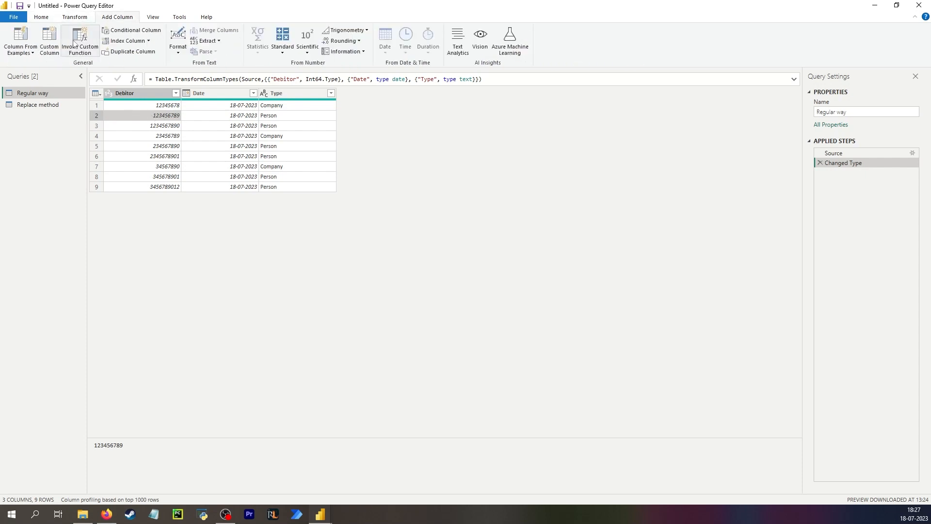
pyautogui.click(56, 50)
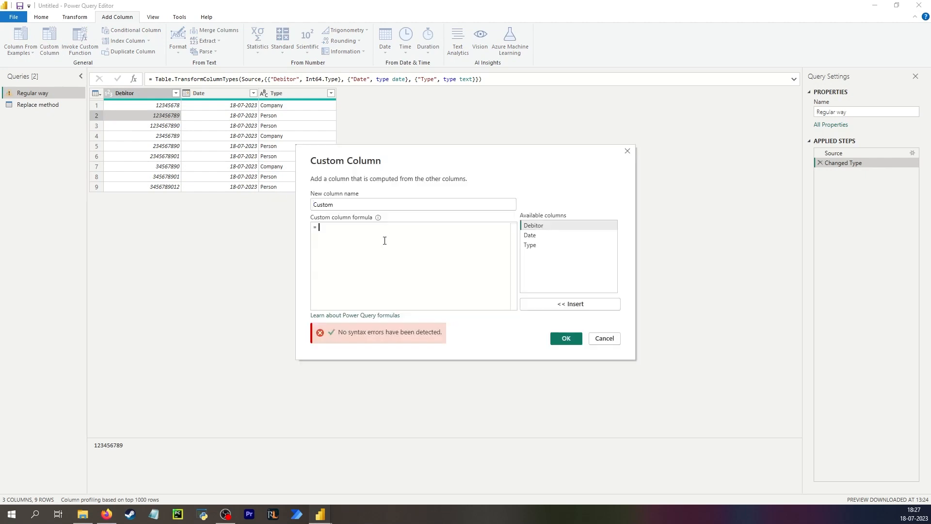
pyautogui.write('if Text.Length')
pyautogui.doubleClick(564, 230)
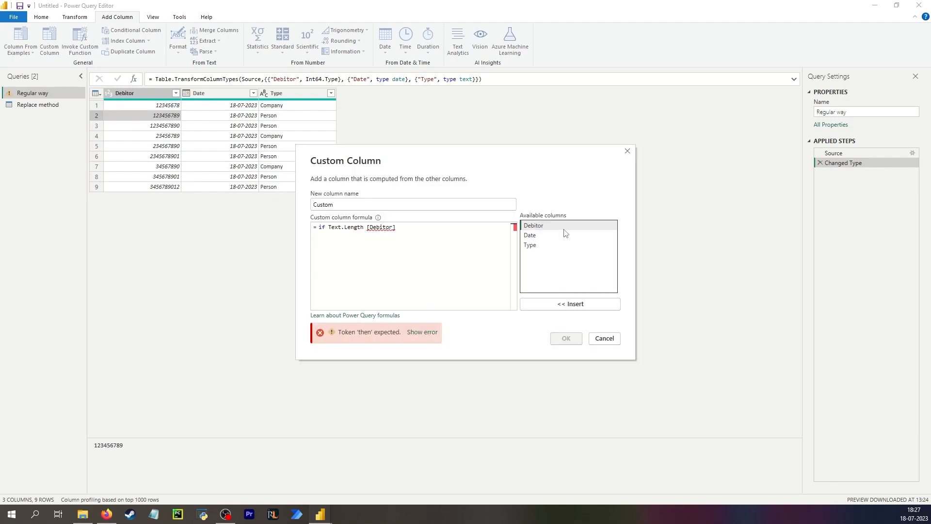
pyautogui.press('BackSpace')
pyautogui.write('(')
pyautogui.press('End')
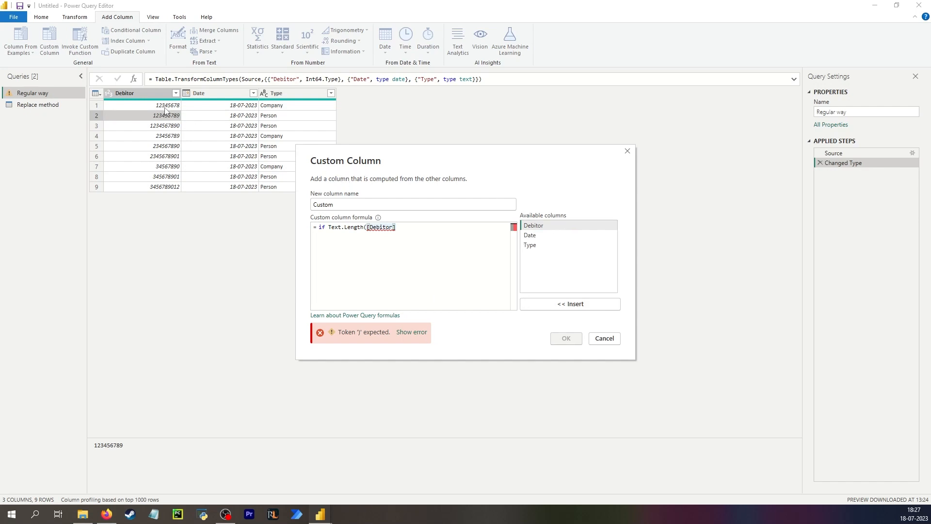
pyautogui.write(') = ')
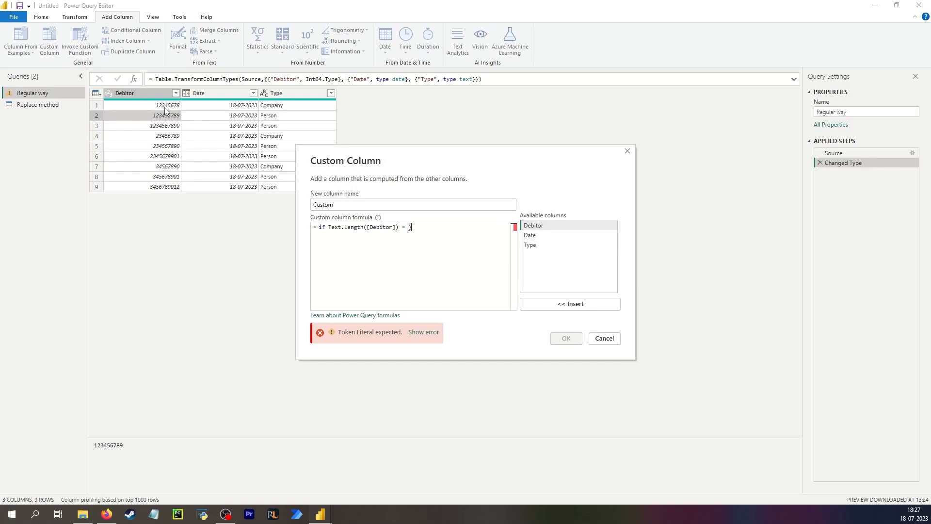
pyautogui.write('9 then "0"')
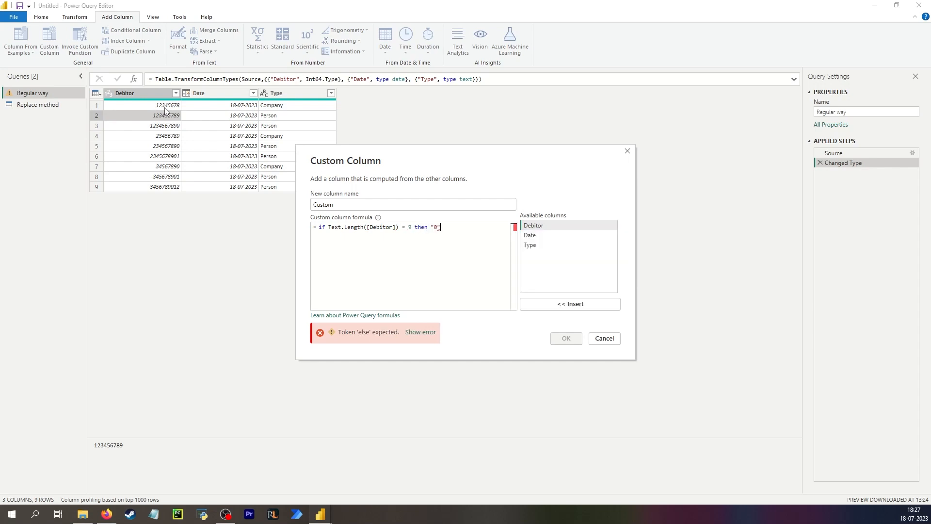
pyautogui.write(' &')
# - Finish the formula with Text.From([Debitor]) values, else Text.From([Debitor]), and create the column
pyautogui.click(367, 226)
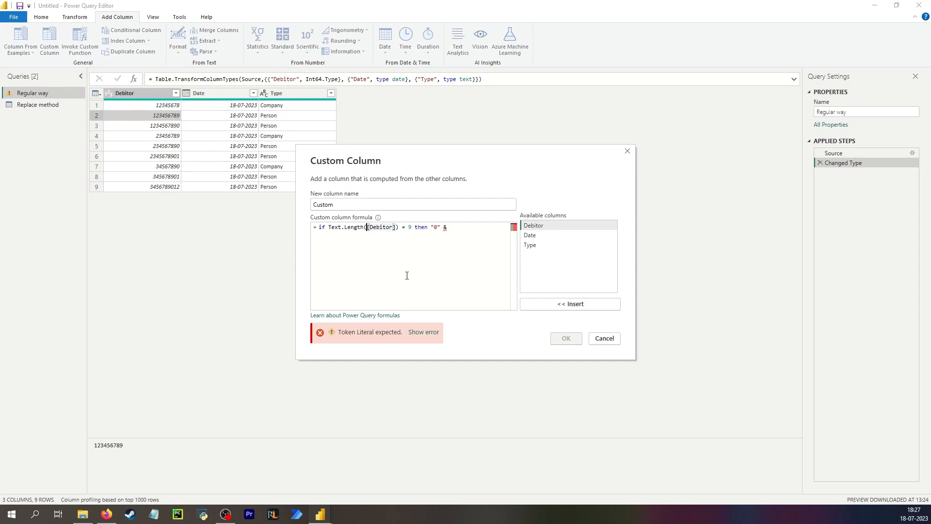
pyautogui.write('Text')
pyautogui.click(494, 228)
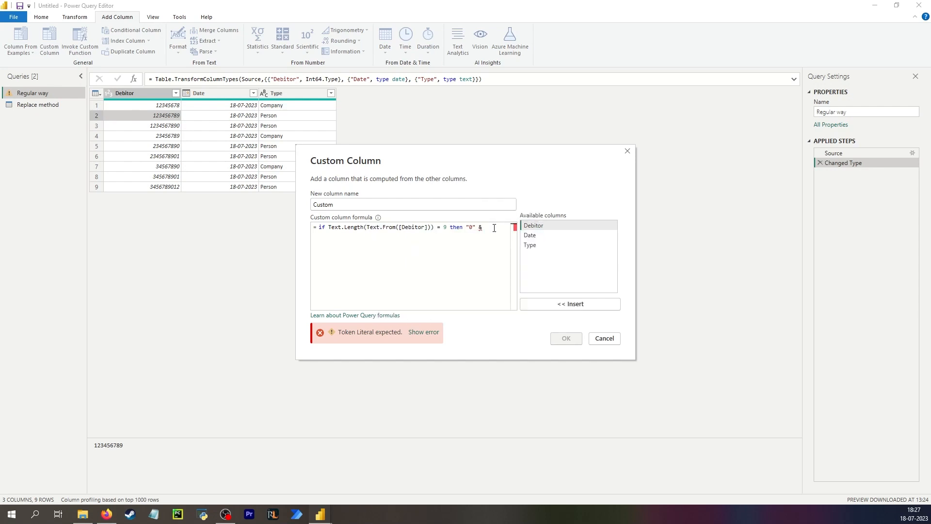
pyautogui.write('Text.From')
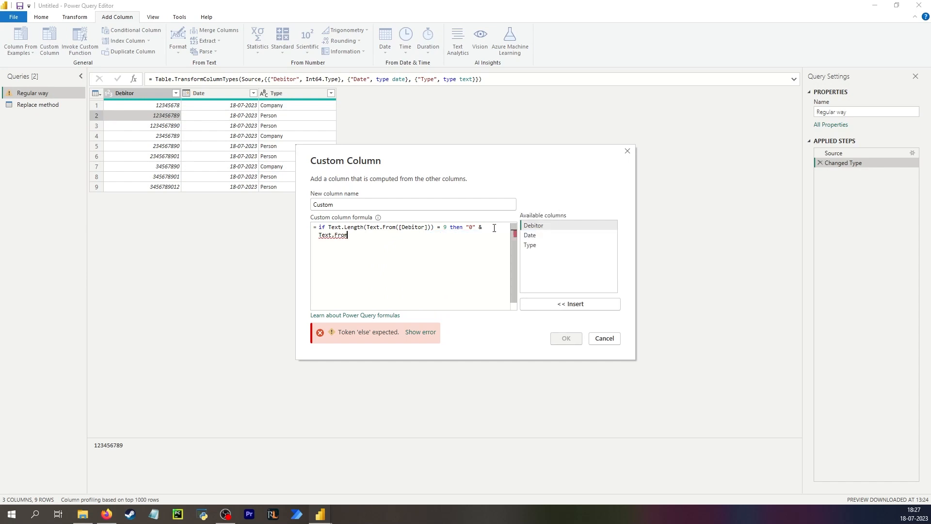
pyautogui.write('(')
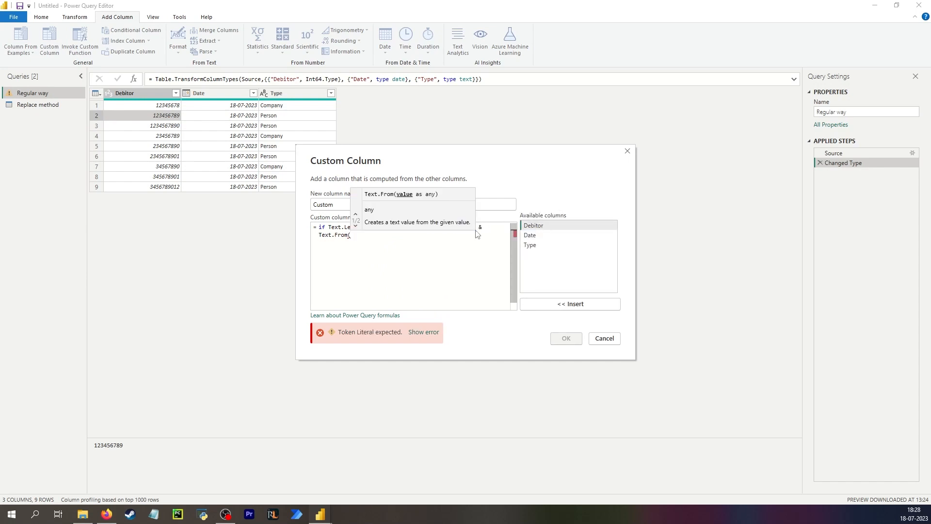
pyautogui.doubleClick(533, 226)
pyautogui.write(') ')
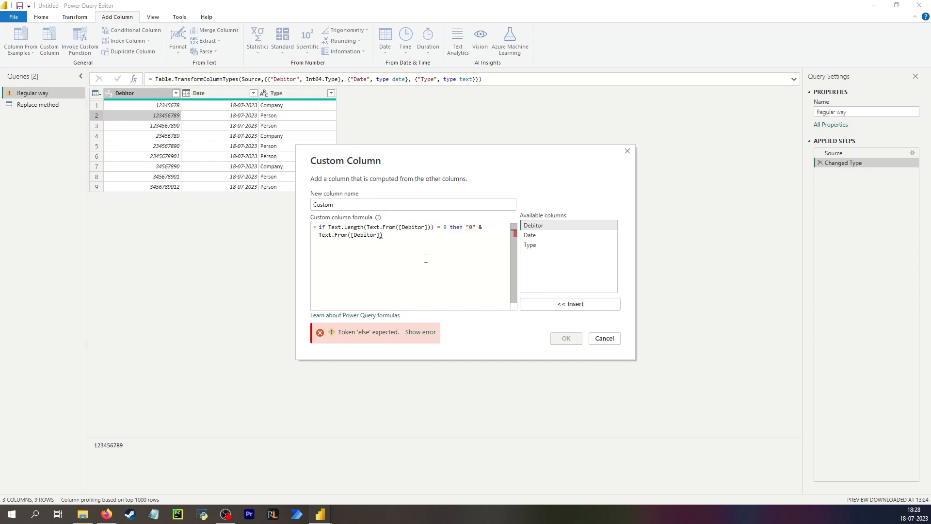
pyautogui.write('else Textf')
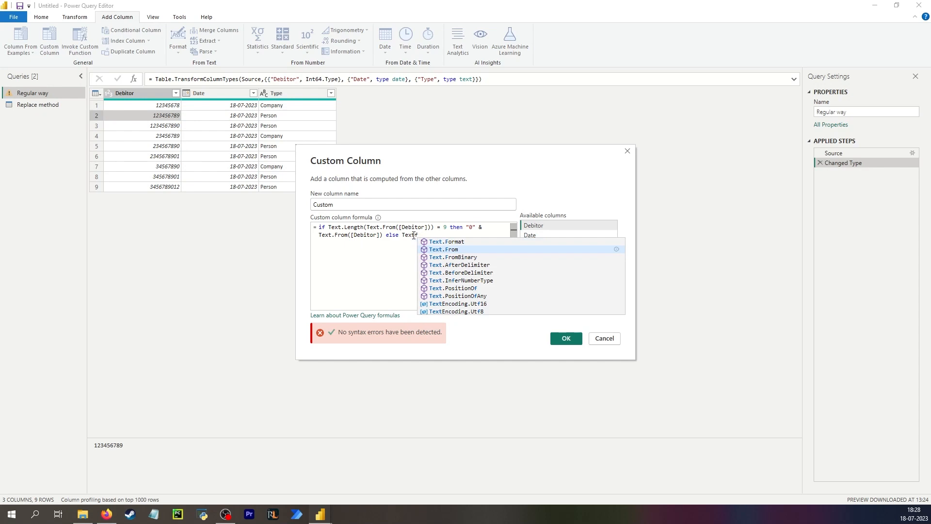
pyautogui.press('Tab')
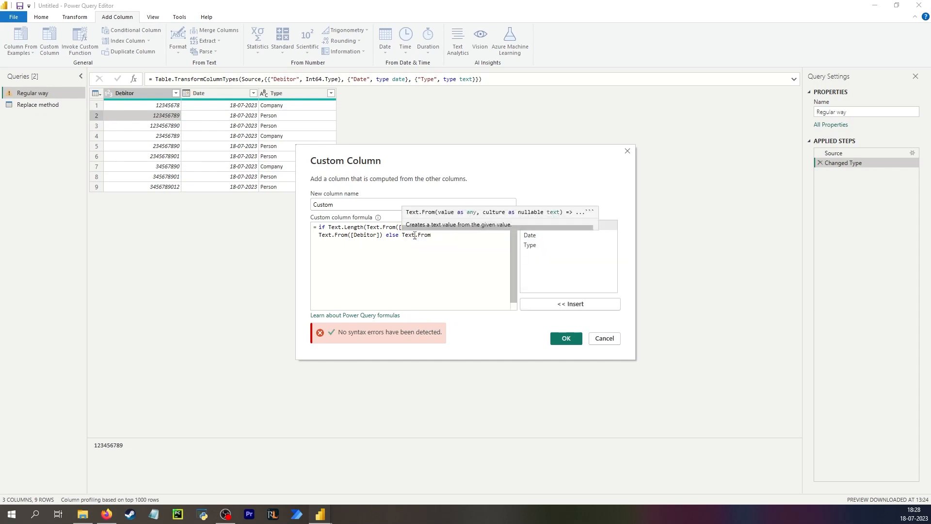
pyautogui.write('(')
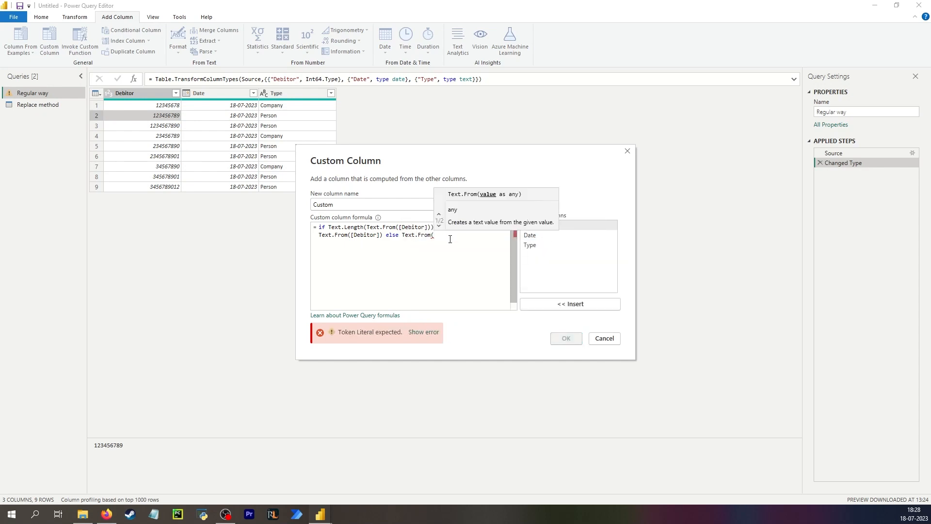
pyautogui.doubleClick(569, 224)
pyautogui.write(')')
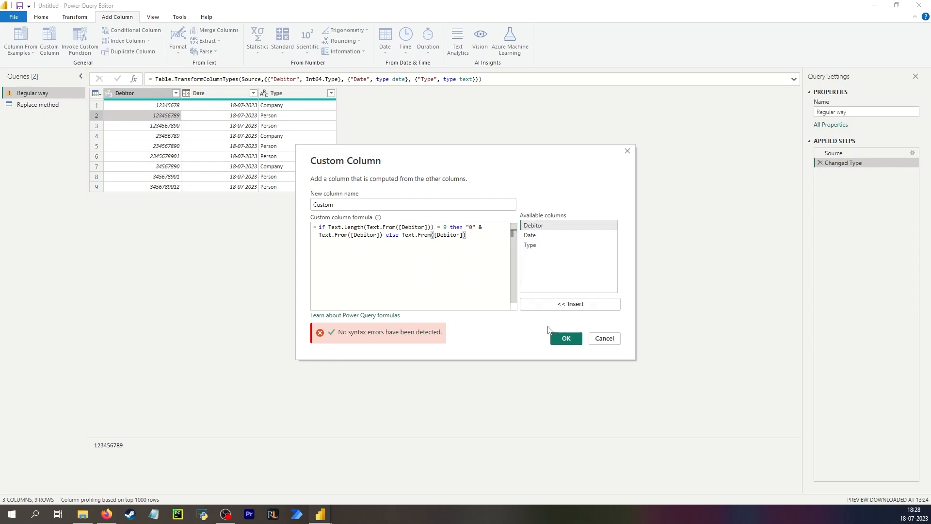
pyautogui.click(565, 338)
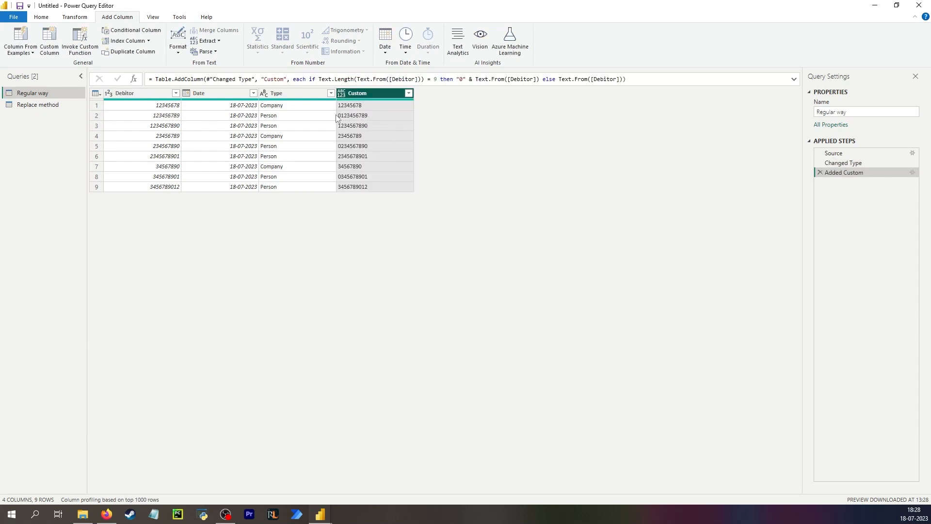
# - Remove the original Debitor column from the table
pyautogui.click(156, 119)
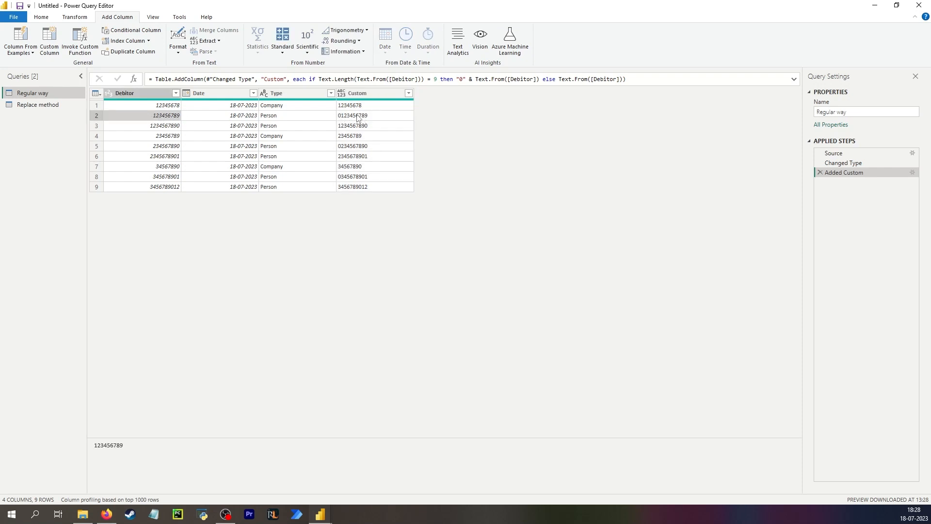
pyautogui.click(144, 96)
pyautogui.rightClick(141, 96)
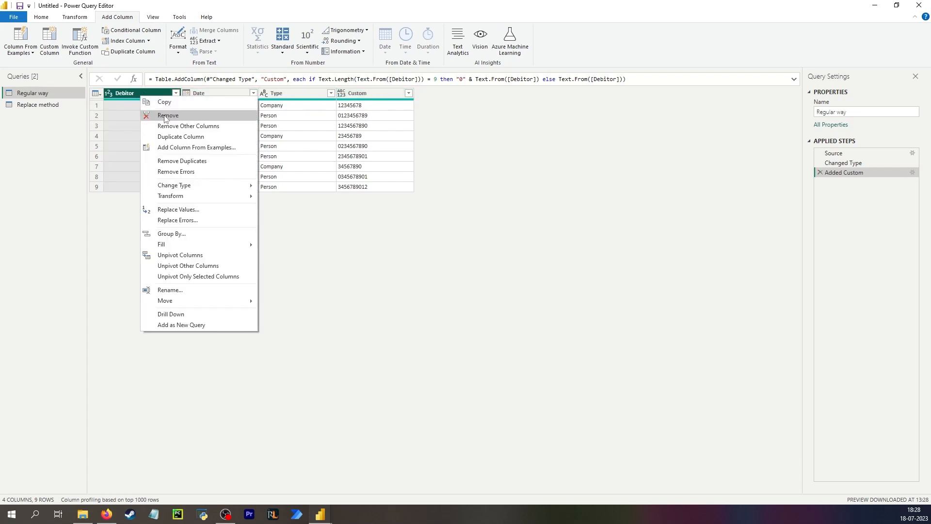
pyautogui.click(166, 116)
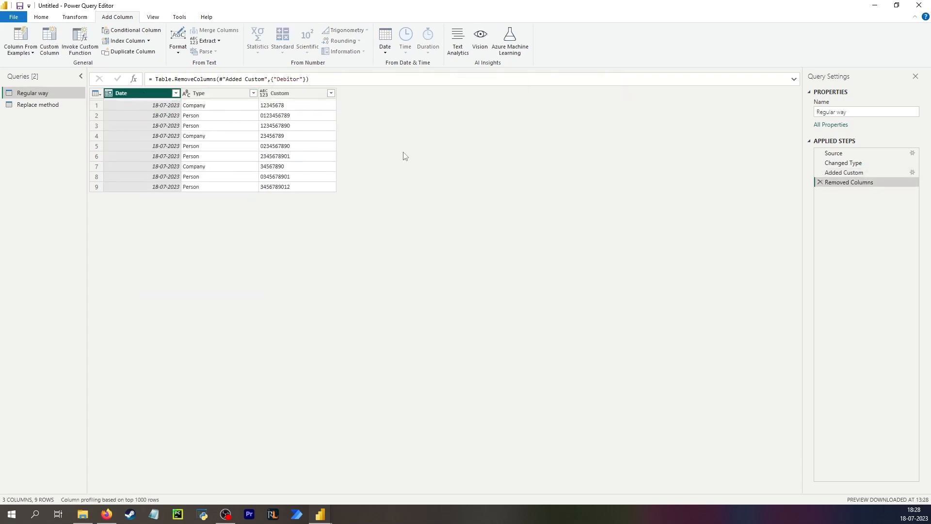
# - Rename the Custom column to Debitor
pyautogui.doubleClick(284, 94)
pyautogui.write('De')
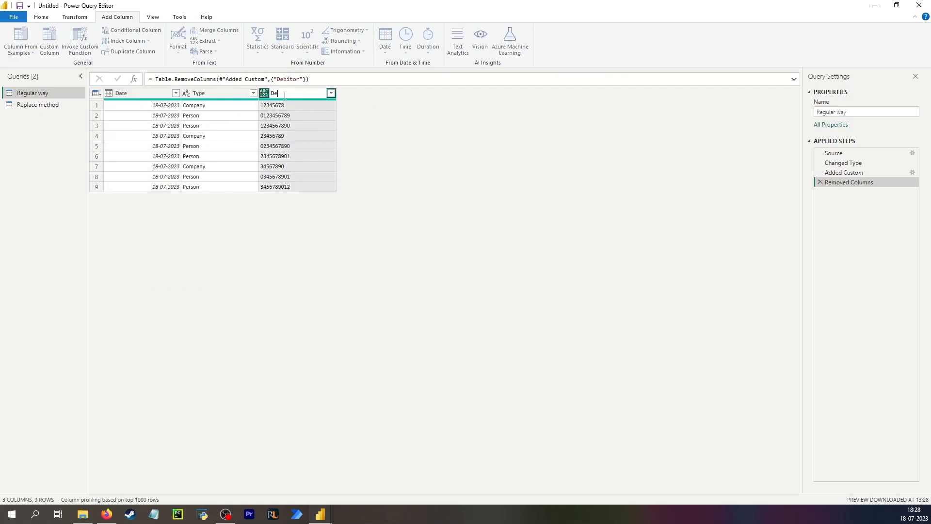
pyautogui.write('bitor')
pyautogui.press('Return')
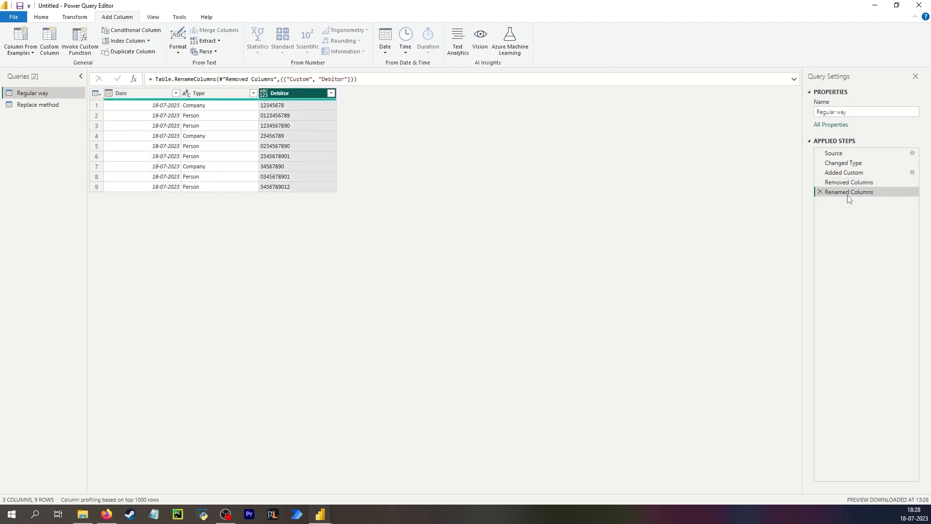
# - Move the padded Debitor column to first position, review Applied Steps, then open 'Replace method'
pyautogui.moveTo(297, 96); pyautogui.dragTo(140, 97)
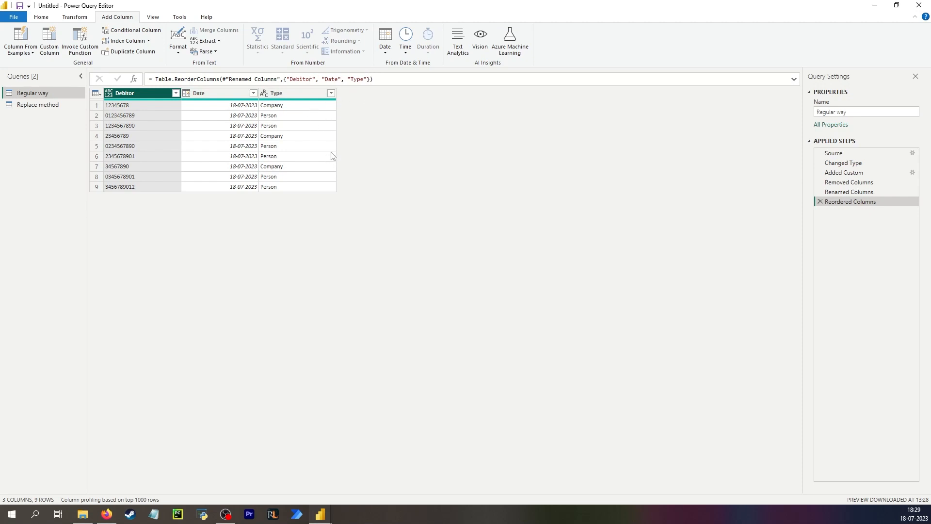
pyautogui.click(858, 173)
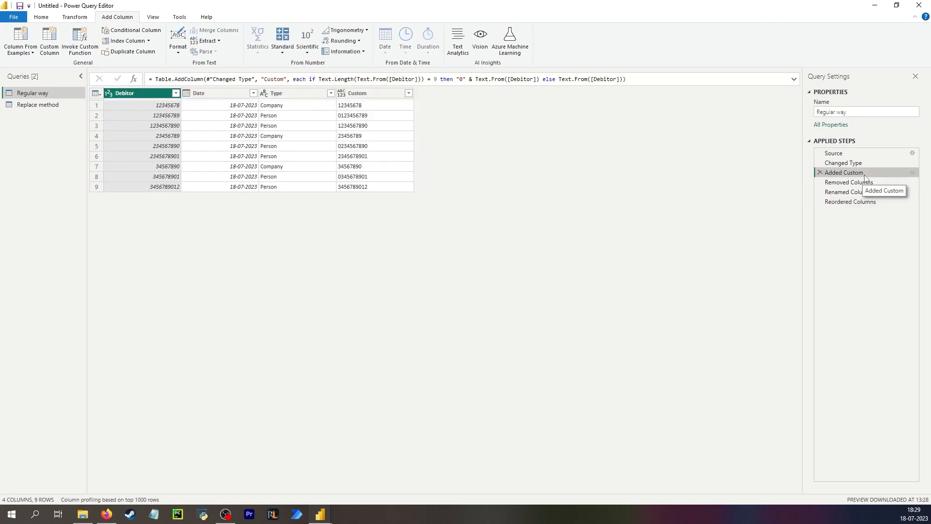
pyautogui.click(864, 204)
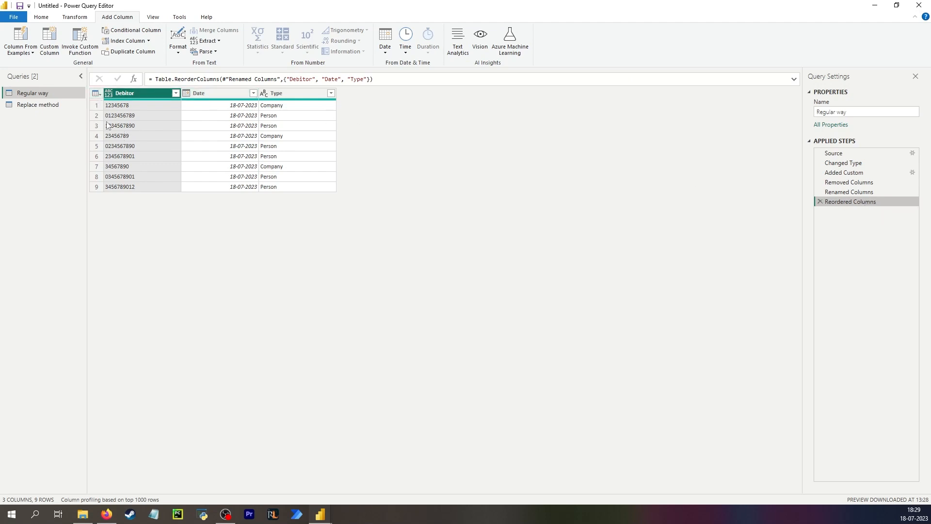
pyautogui.click(48, 106)
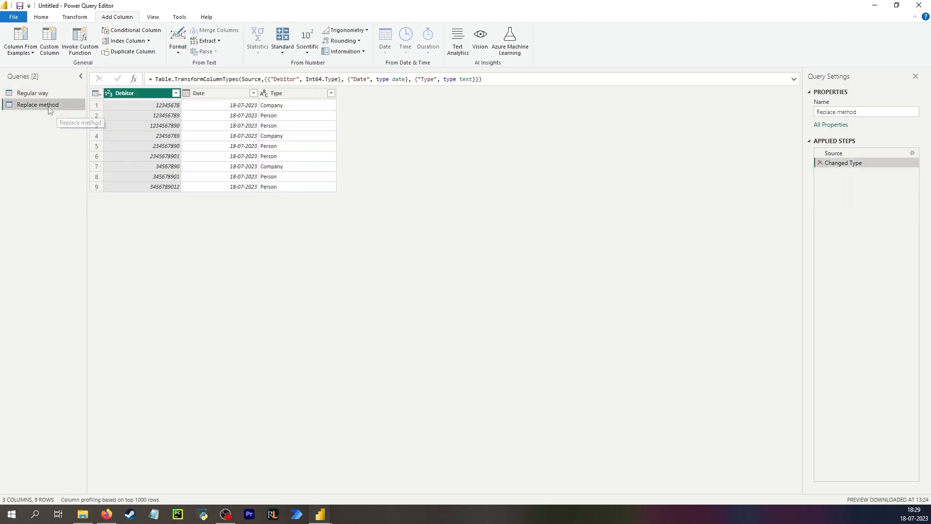
# - Change the Debitor column type to Text, replacing the existing Whole Number conversion
pyautogui.click(73, 17)
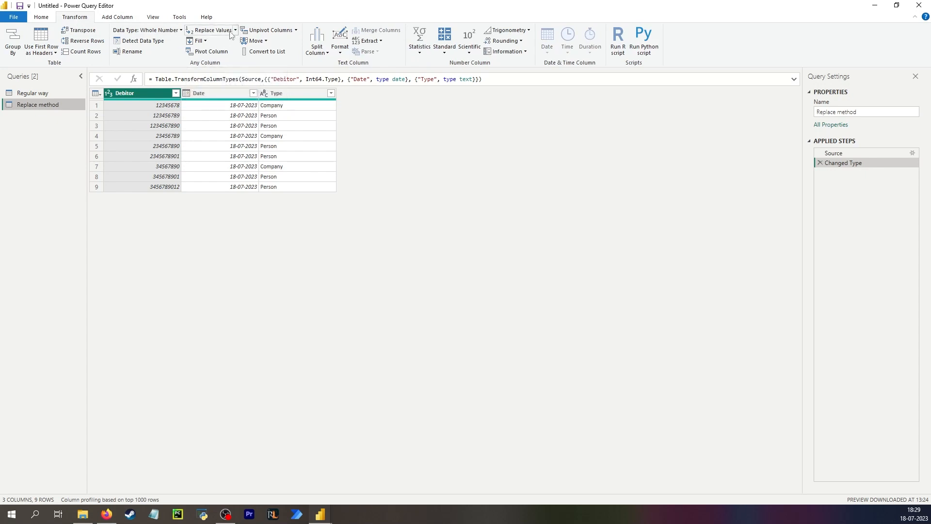
pyautogui.click(109, 93)
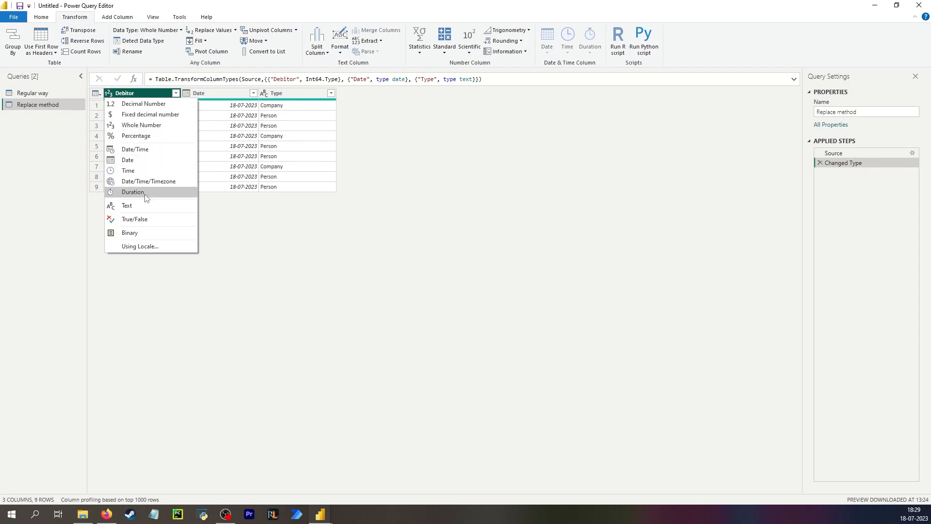
pyautogui.click(145, 208)
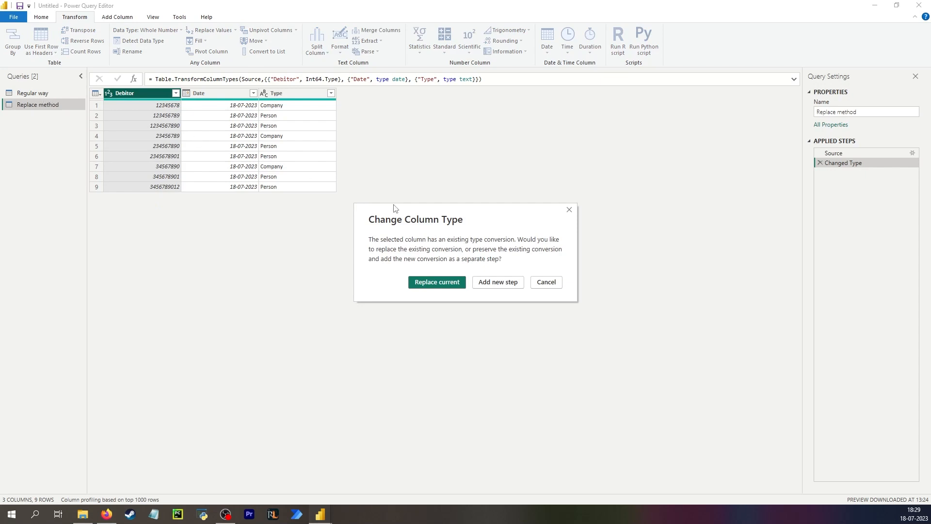
pyautogui.click(454, 282)
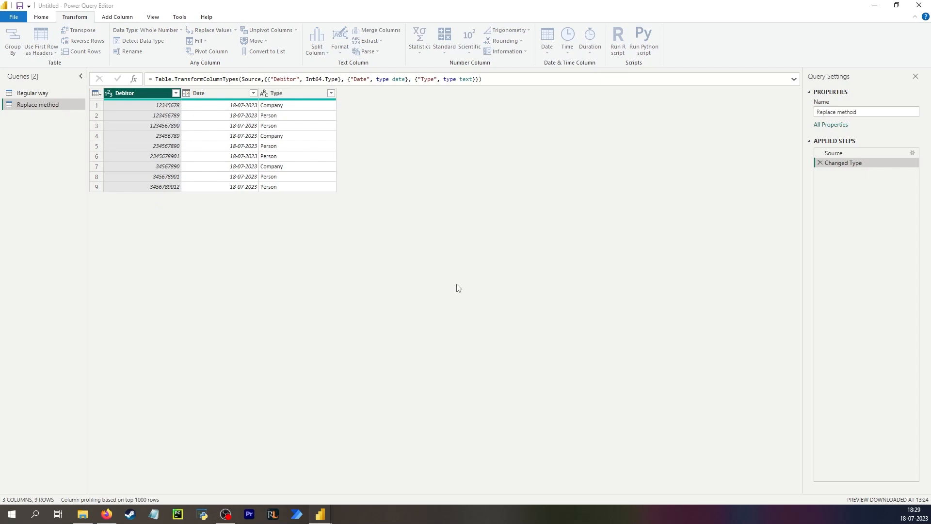
pyautogui.click(134, 106)
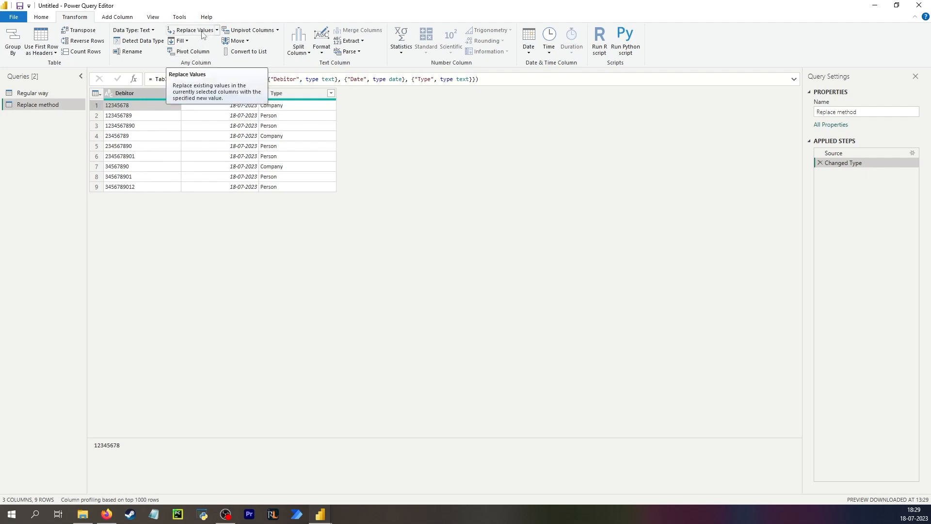
# - Add a Replace Values step on Debitor swapping placeholder "a" for "b"
pyautogui.click(217, 30)
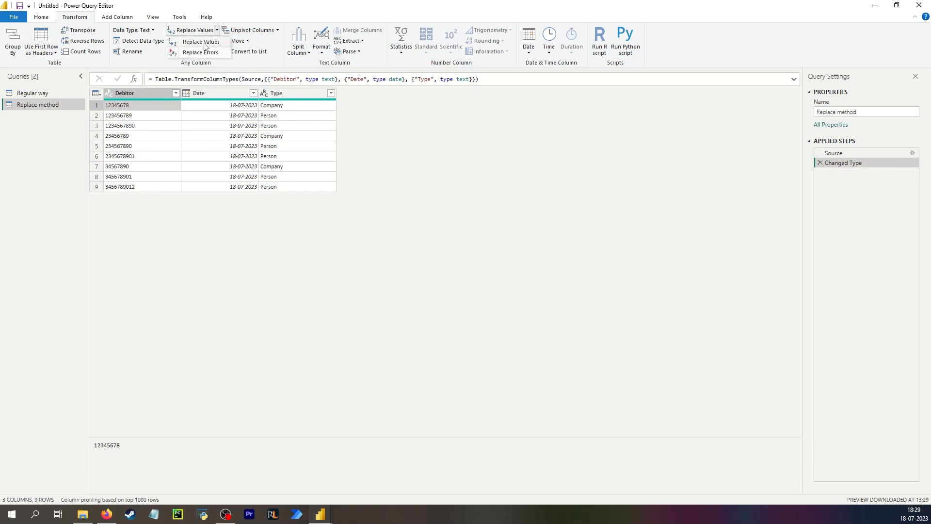
pyautogui.click(204, 42)
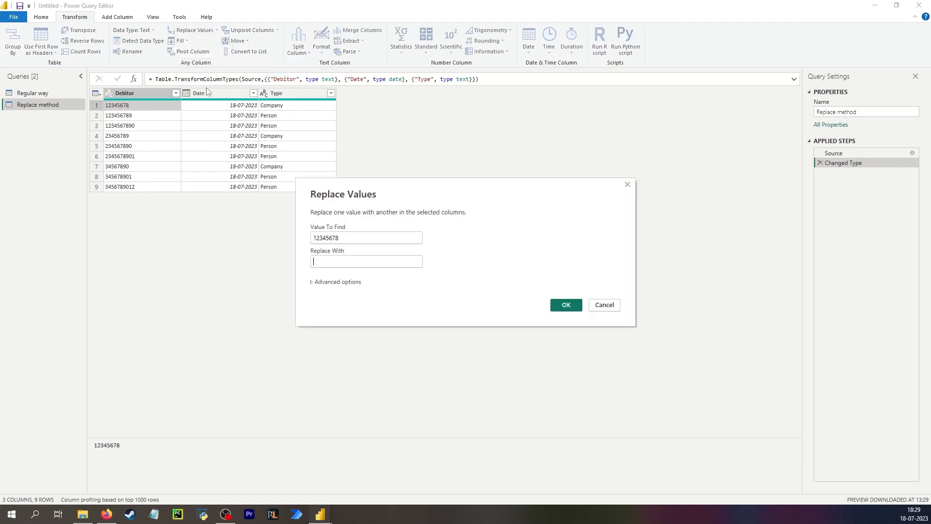
pyautogui.moveTo(334, 233); pyautogui.dragTo(279, 239)
pyautogui.write('a')
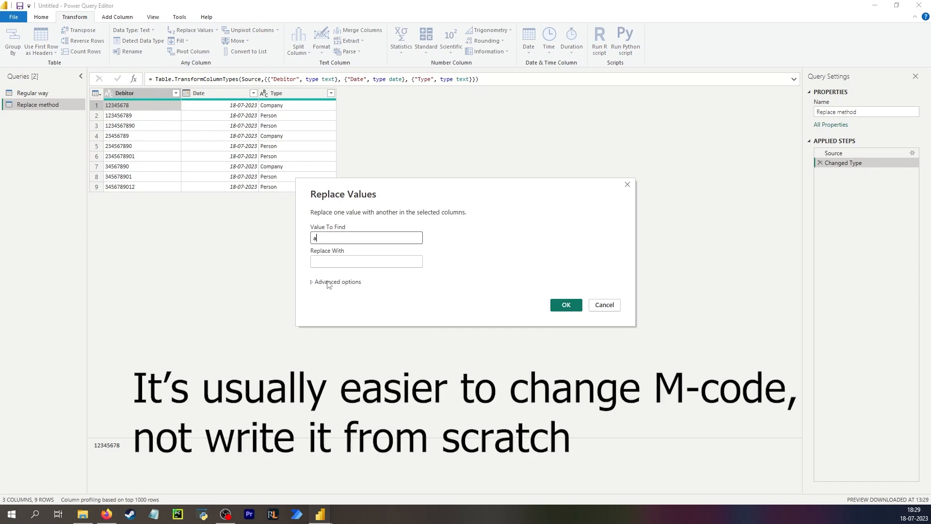
pyautogui.click(338, 263)
pyautogui.write('b')
pyautogui.click(566, 305)
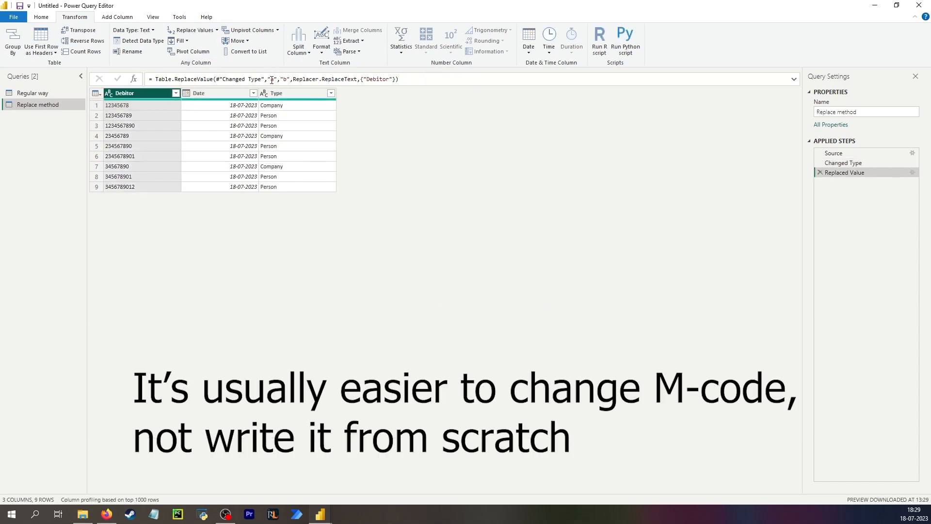
# - Expand the formula bar and break the Replaced Value arguments onto separate lines
pyautogui.click(793, 80)
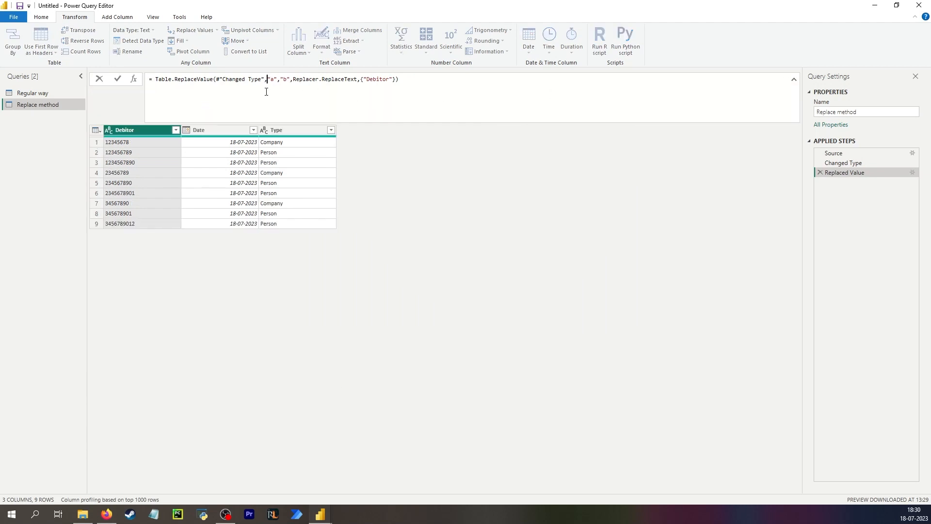
pyautogui.hotkey('shift', 'Return')
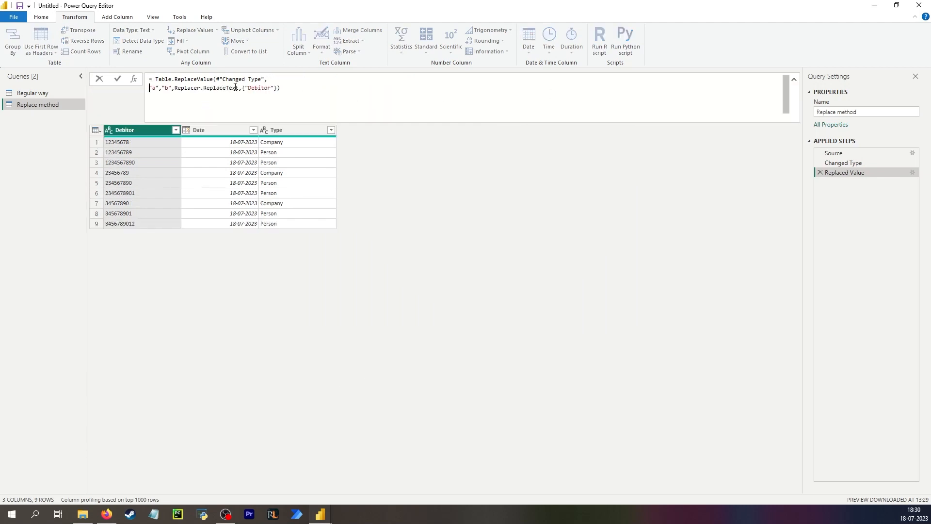
pyautogui.click(163, 87)
pyautogui.hotkey('shift', 'Return')
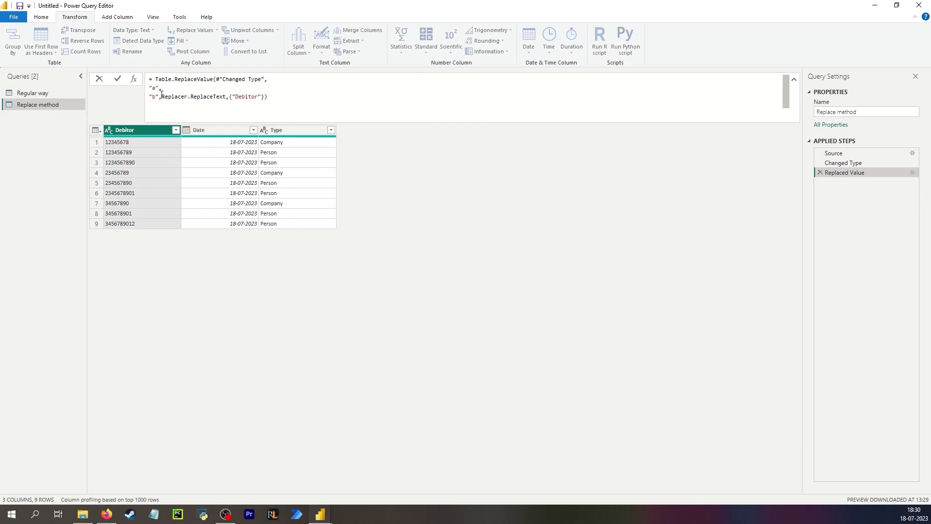
pyautogui.click(159, 96)
pyautogui.hotkey('shift', 'Return')
# - Remove the stray break after "b" and put {"Debitor"} and Replacer.ReplaceText on their own lines
pyautogui.moveTo(158, 87); pyautogui.dragTo(150, 87)
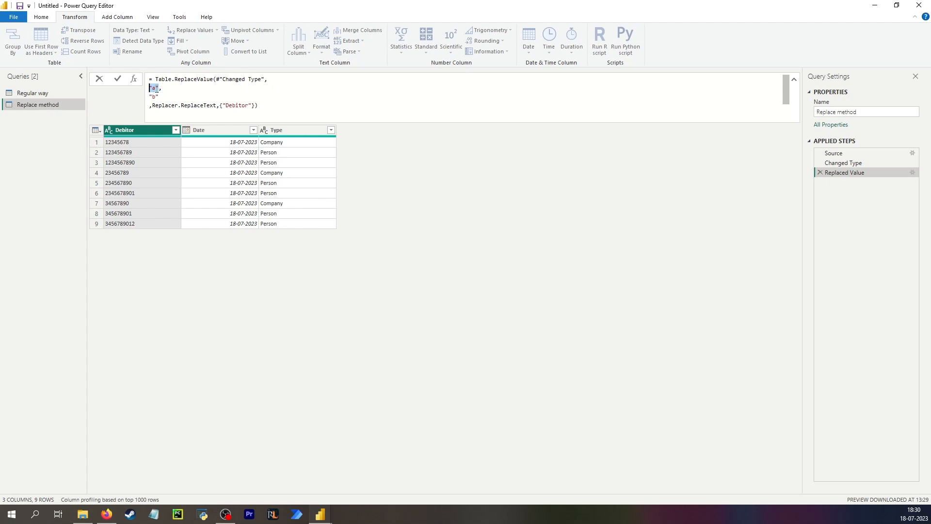
pyautogui.click(153, 96)
pyautogui.click(159, 97)
pyautogui.press('Delete')
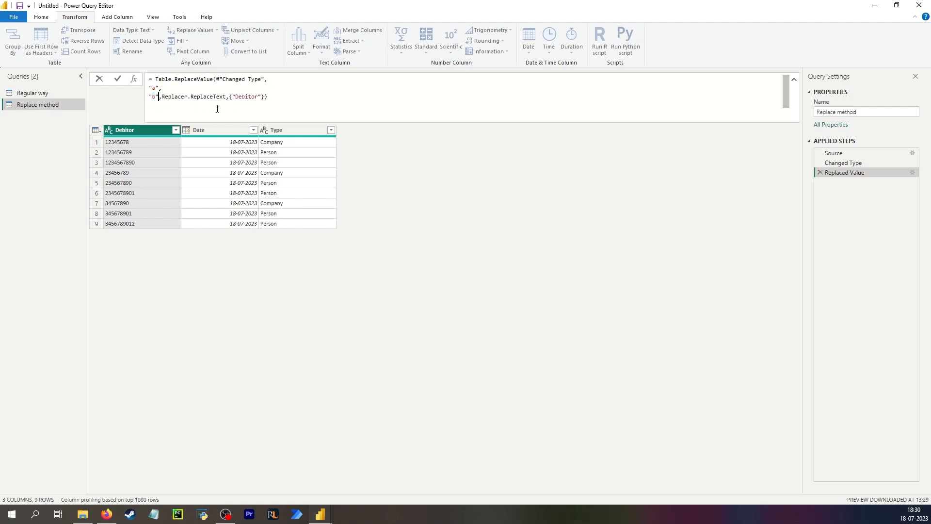
pyautogui.click(230, 97)
pyautogui.hotkey('shift', 'Return')
pyautogui.click(161, 96)
pyautogui.hotkey('shift', 'Return')
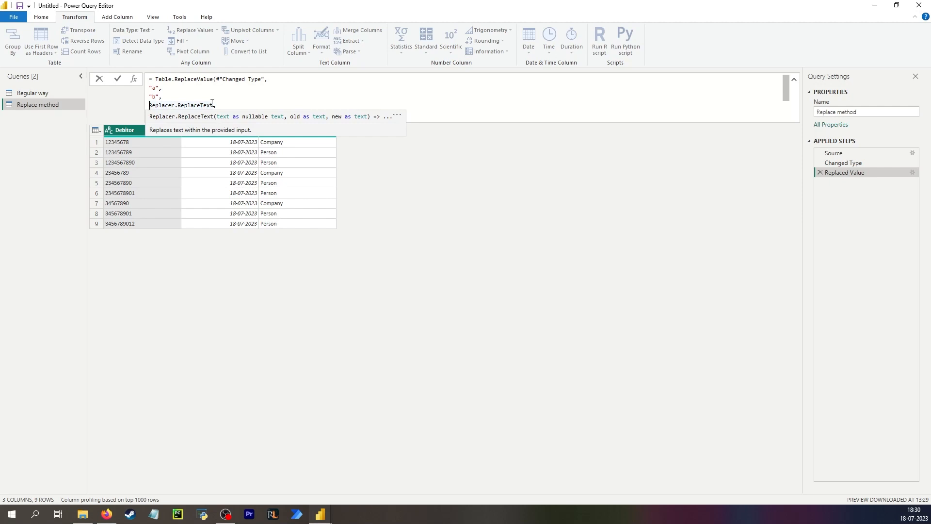
pyautogui.click(218, 105)
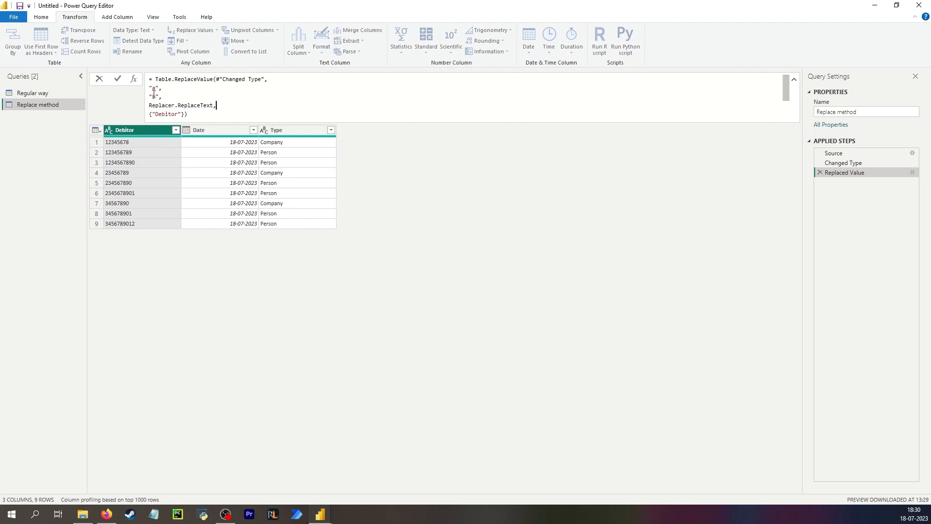
# - Replace the "a" argument with each [Debitor]
pyautogui.moveTo(159, 88); pyautogui.dragTo(151, 90)
pyautogui.write('each [Debitor')
pyautogui.click(224, 86)
# - Replace "b" with each if Text.Length([Debitor]) = 9 then "0" & [Debitor] else [Debitor]
pyautogui.click(160, 96)
pyautogui.write(',')
pyautogui.moveTo(161, 97); pyautogui.dragTo(152, 97)
pyautogui.press('Left')
pyautogui.press('Right')
pyautogui.press('Right')
pyautogui.hotkey('shift', 'Left')
pyautogui.hotkey('shift', 'Left')
pyautogui.hotkey('shift', 'Left')
pyautogui.write('each if Text.Length')
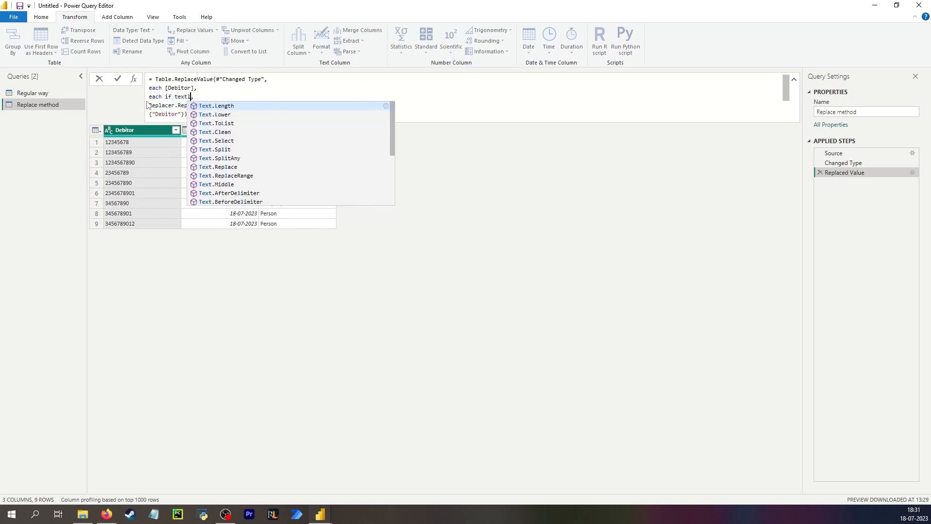
pyautogui.write('(')
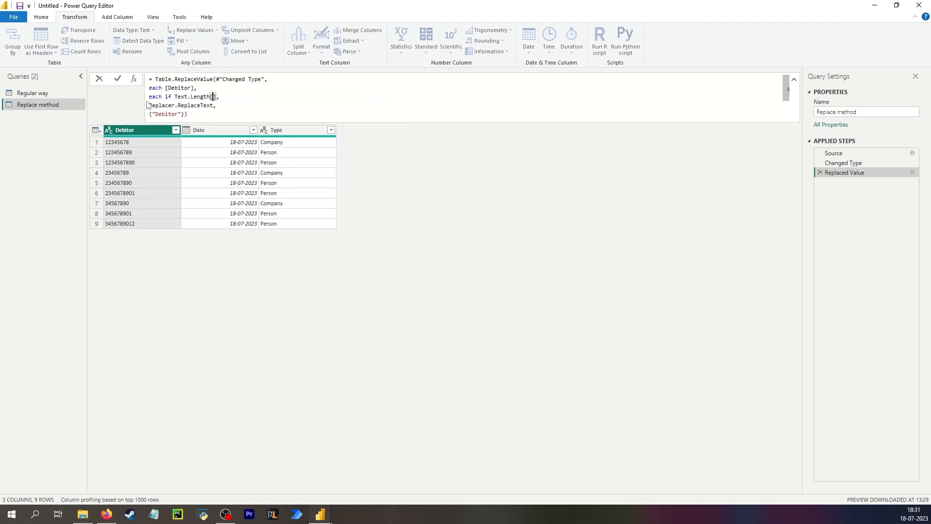
pyautogui.write('[D')
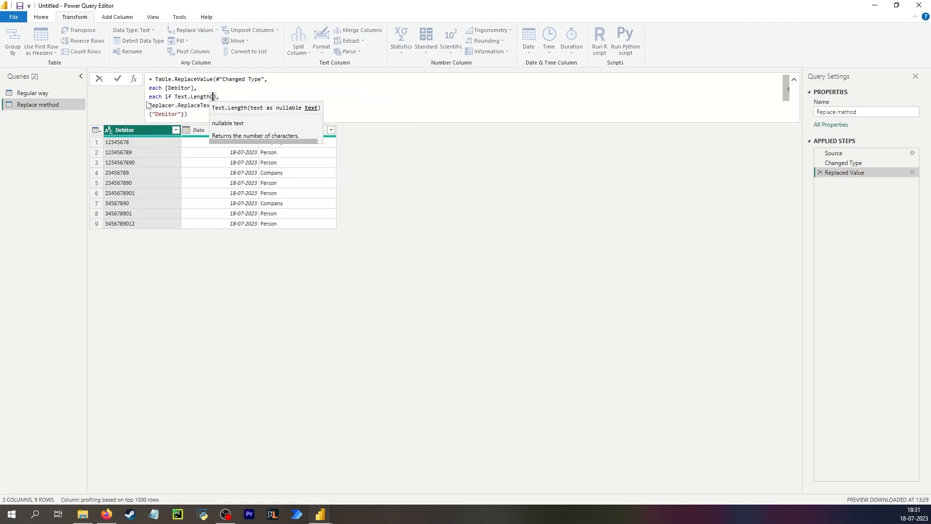
pyautogui.write('ebitor')
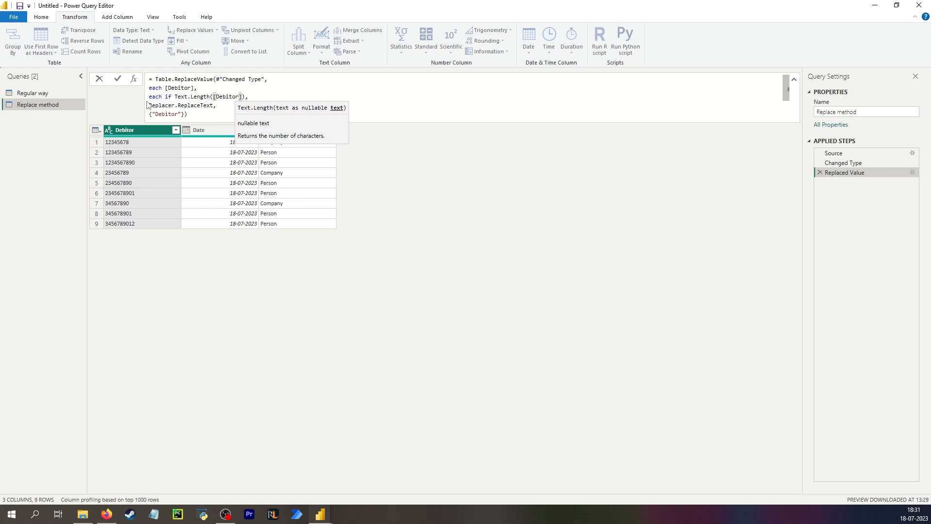
pyautogui.write(']')
pyautogui.write(') = 9')
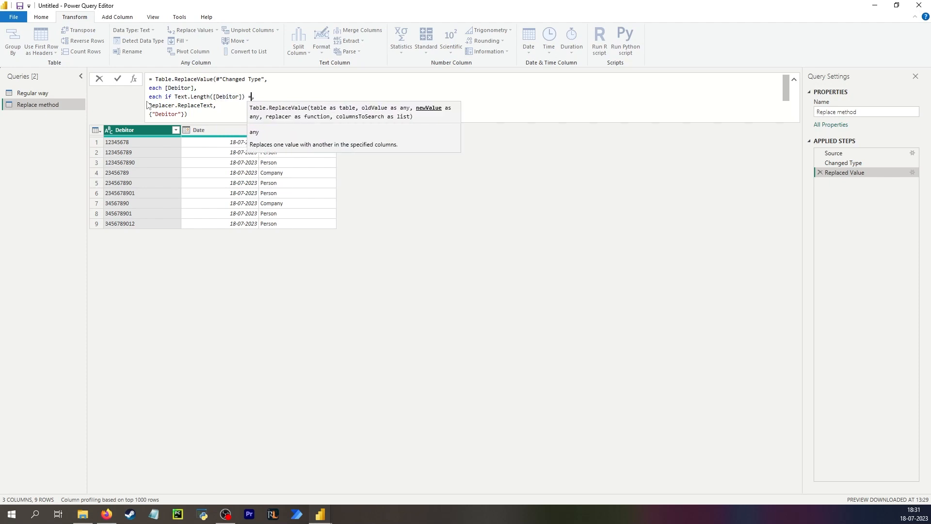
pyautogui.write(' then "0')
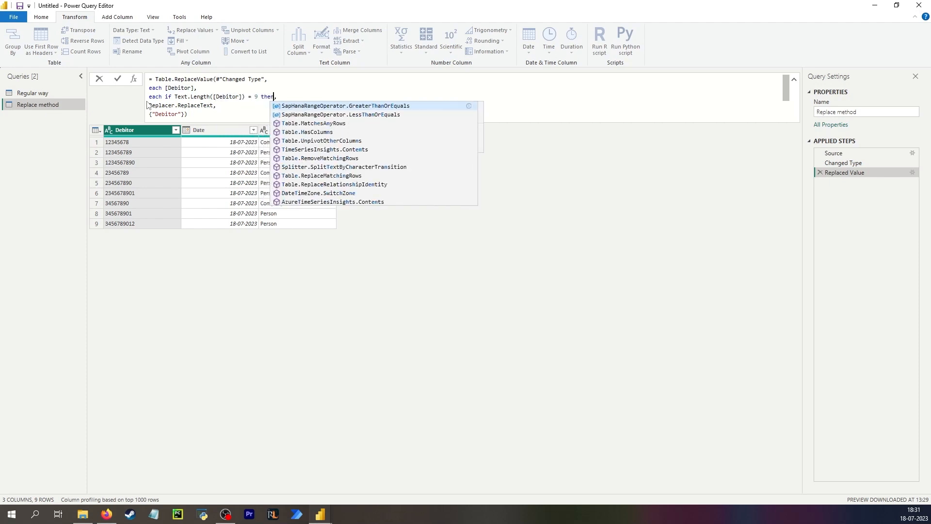
pyautogui.write('" & [Debitor')
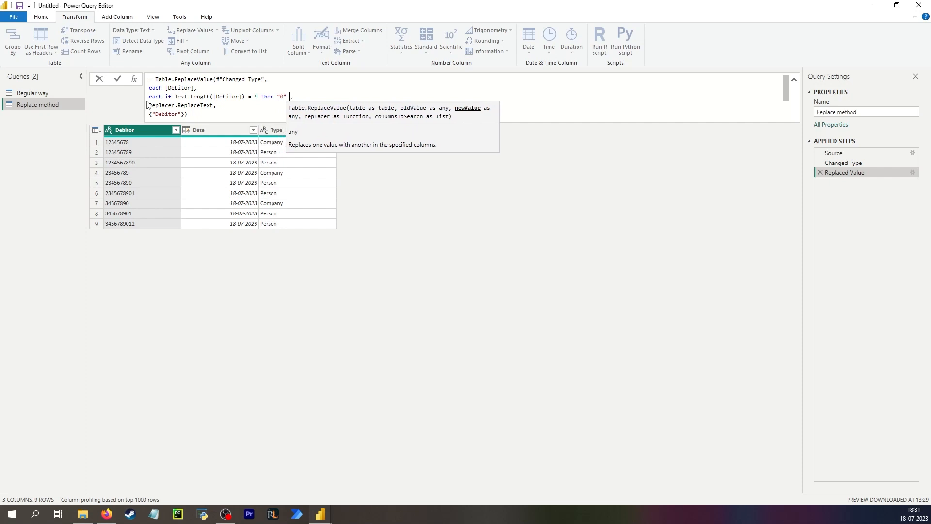
pyautogui.write('] ')
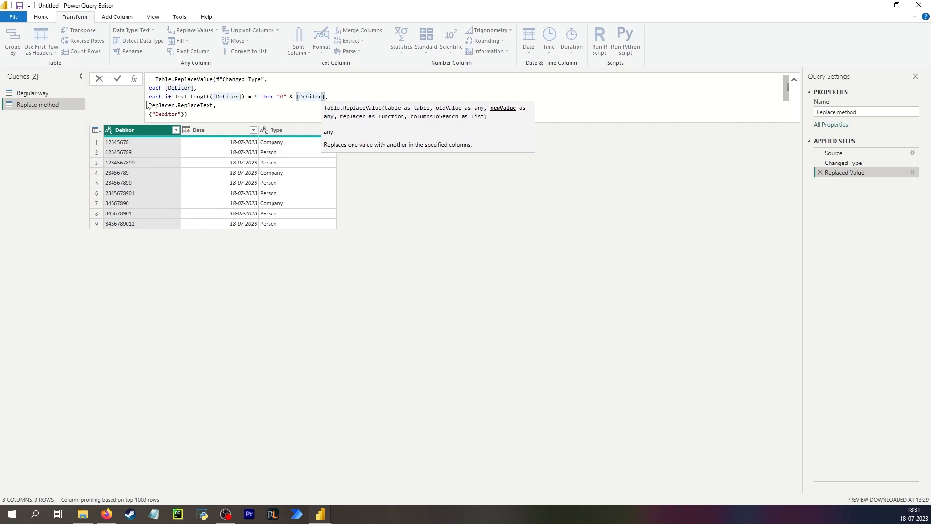
pyautogui.write('else [Debi')
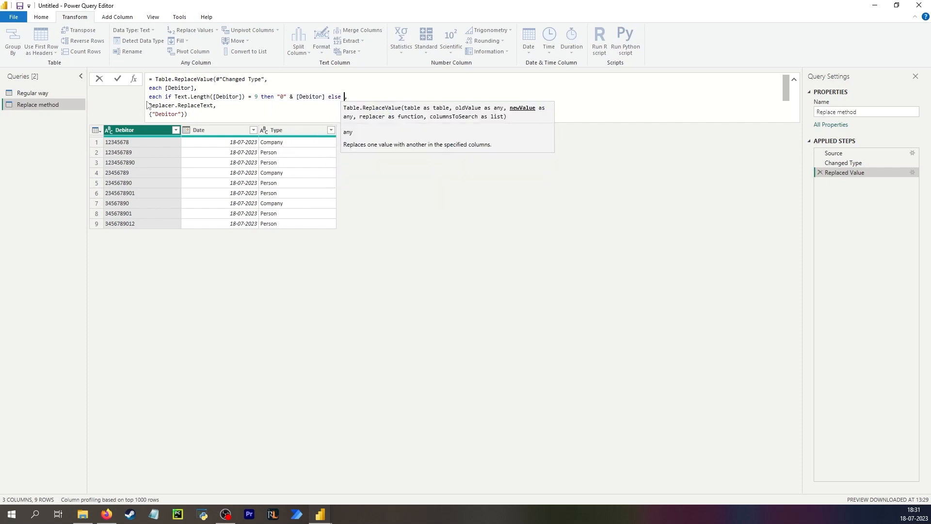
pyautogui.write('tor')
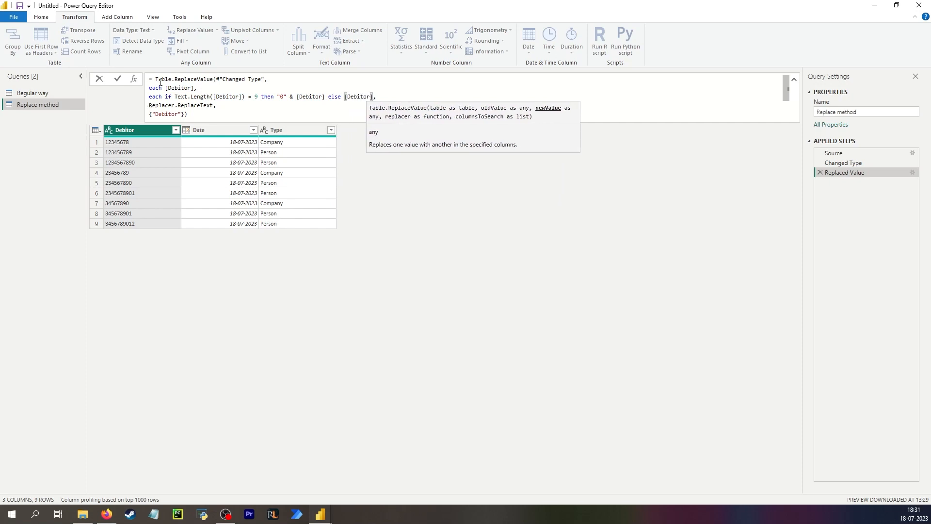
pyautogui.click(177, 88)
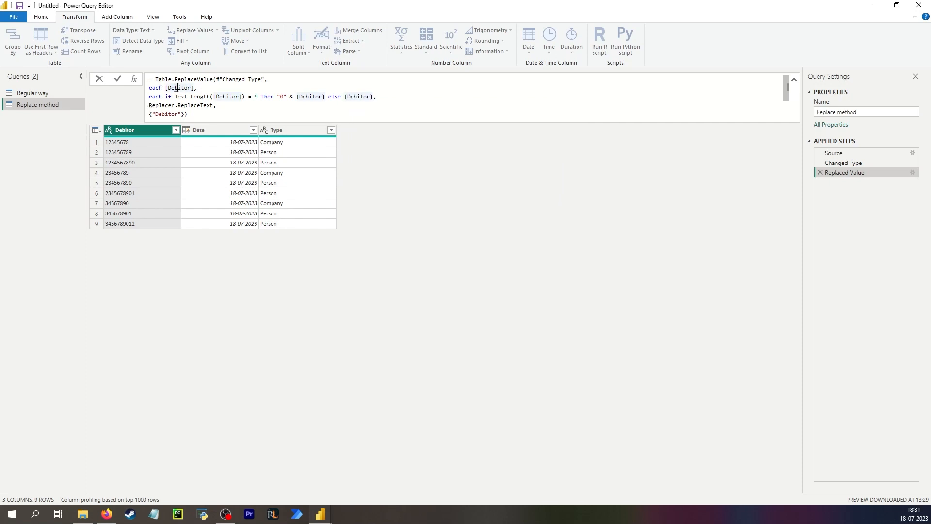